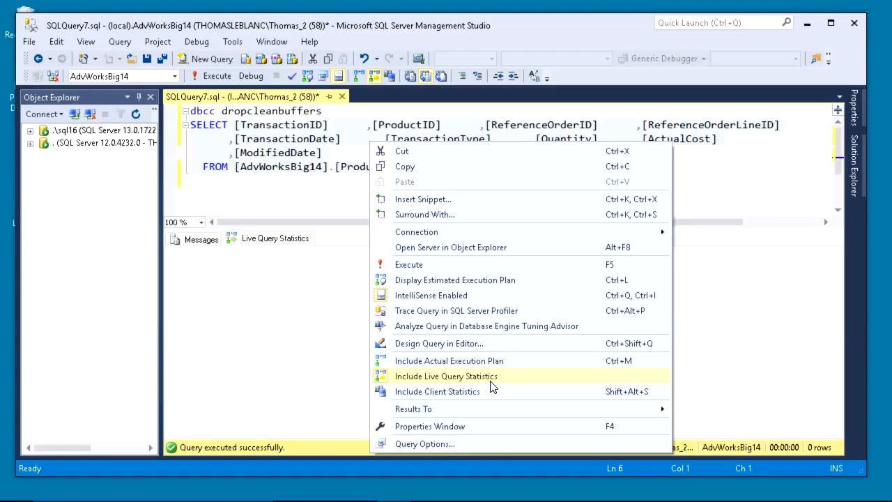
Run the query with Live Query Statistics, showing an 89253-row clustered index scan, and widen Object Explorer
left_click(220, 78)
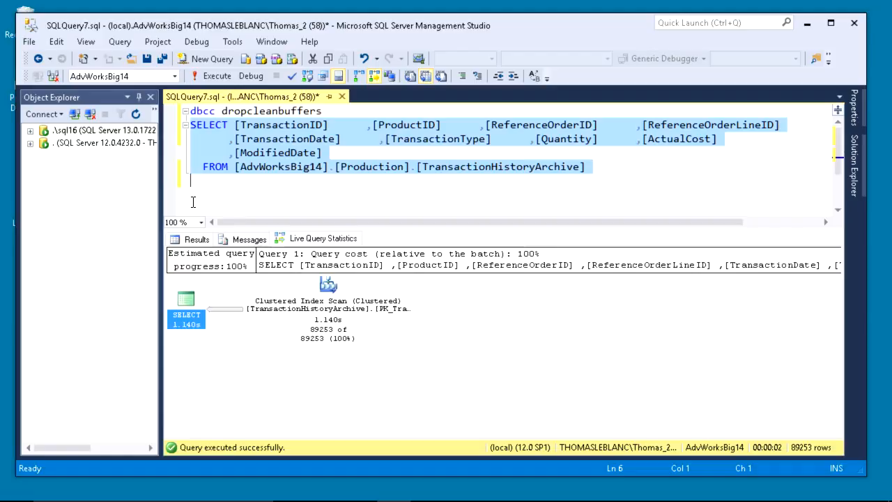
left_click_drag(160, 206, 221, 211)
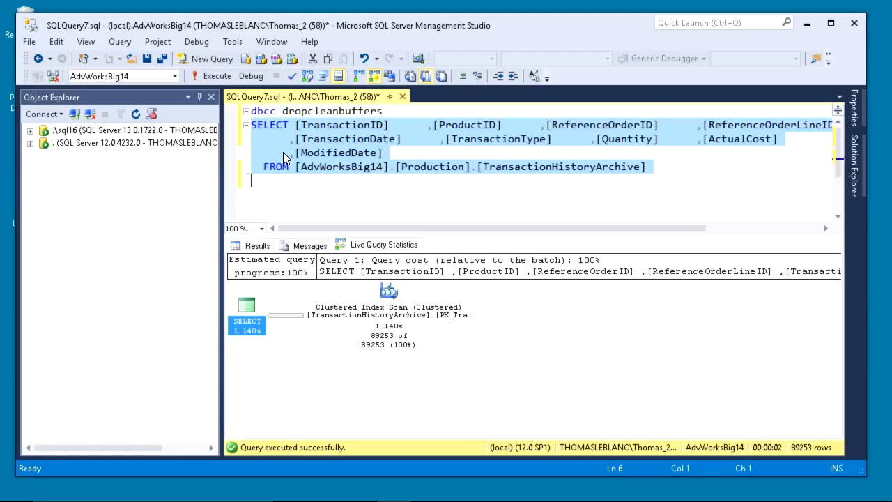
Expand the .\sql16 server and open AdvWrk16's Database Properties on the General page
left_click(30, 132)
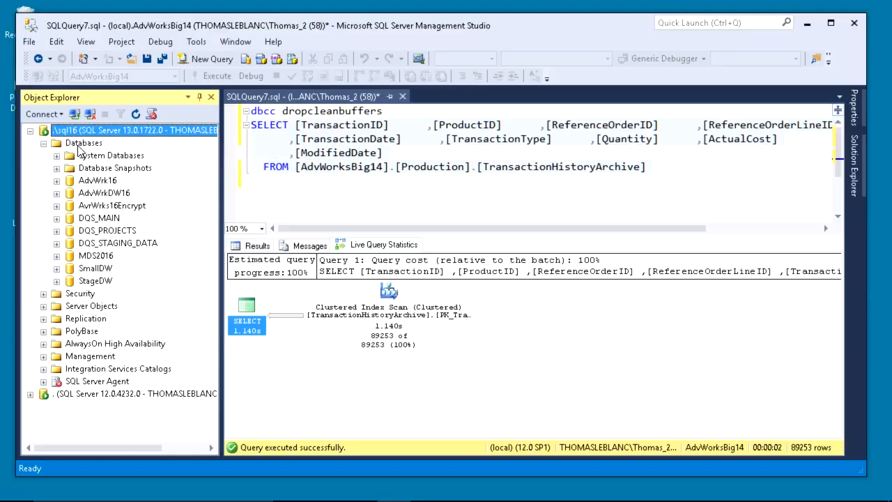
right_click(98, 178)
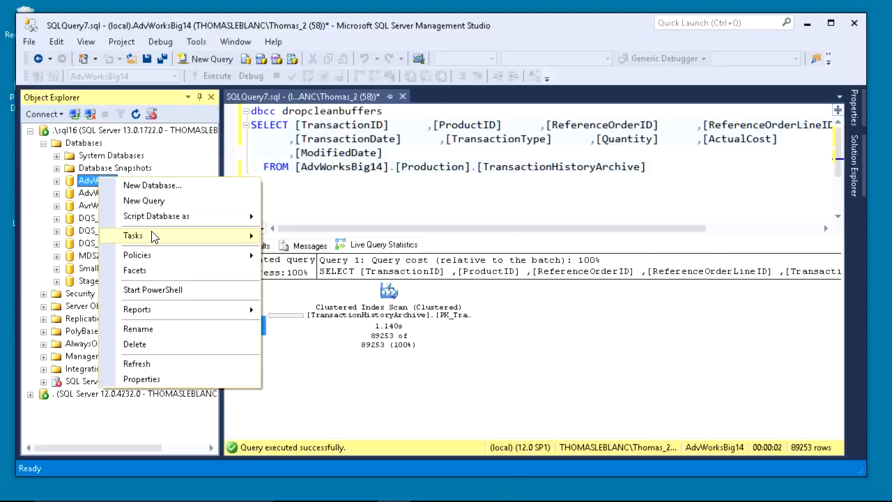
mouse_move(155, 237)
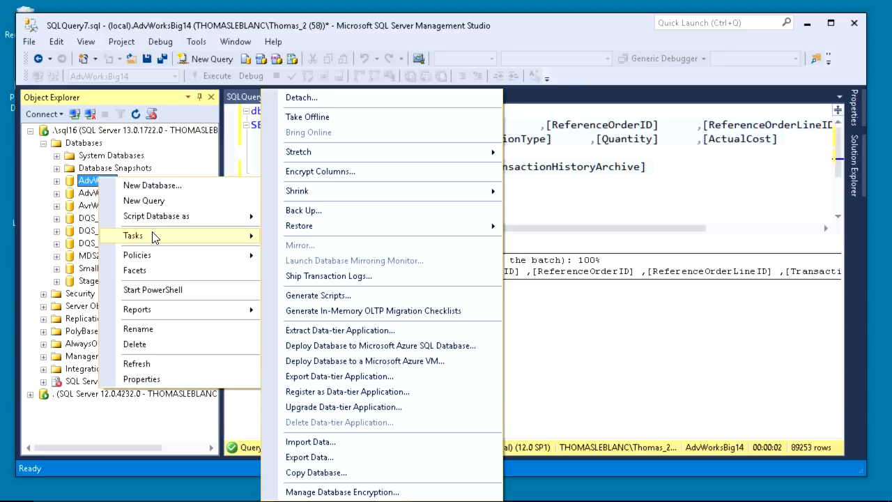
left_click(145, 380)
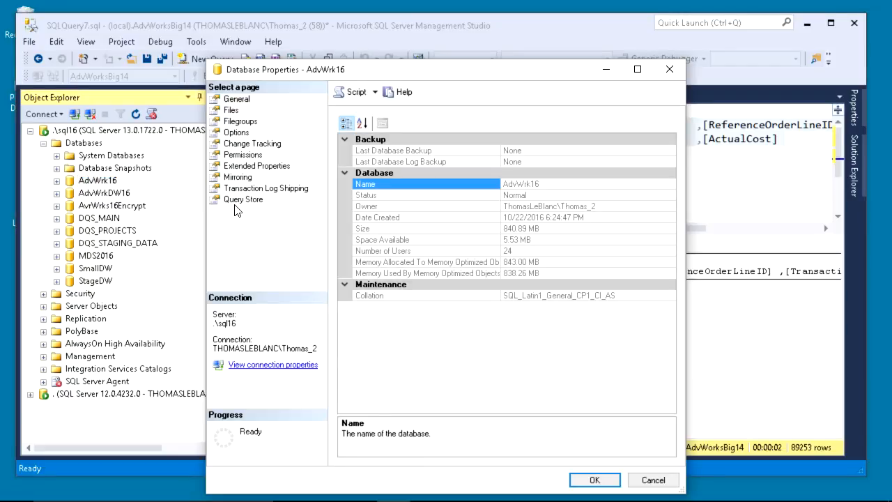
Show the Query Store page: Read Write mode, 15-minute data flush, and the statistics collection interval
left_click(237, 200)
left_click_drag(351, 78, 262, 26)
left_click(503, 108)
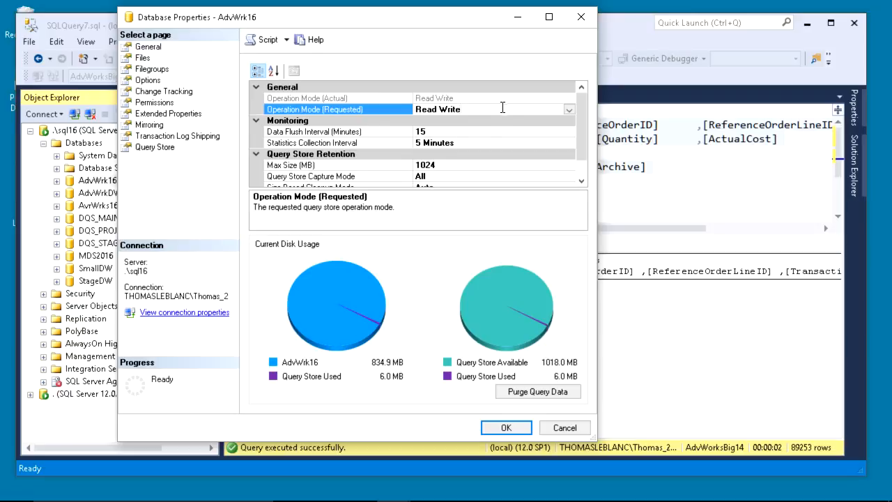
left_click(436, 131)
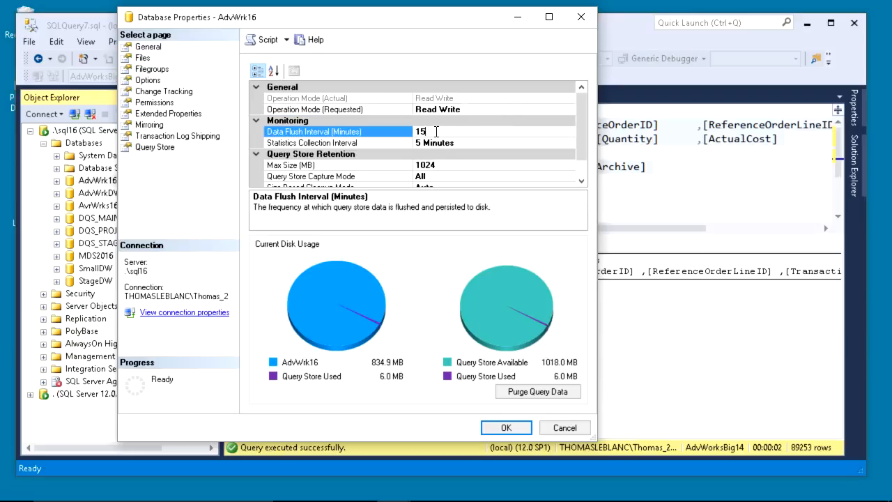
left_click(472, 143)
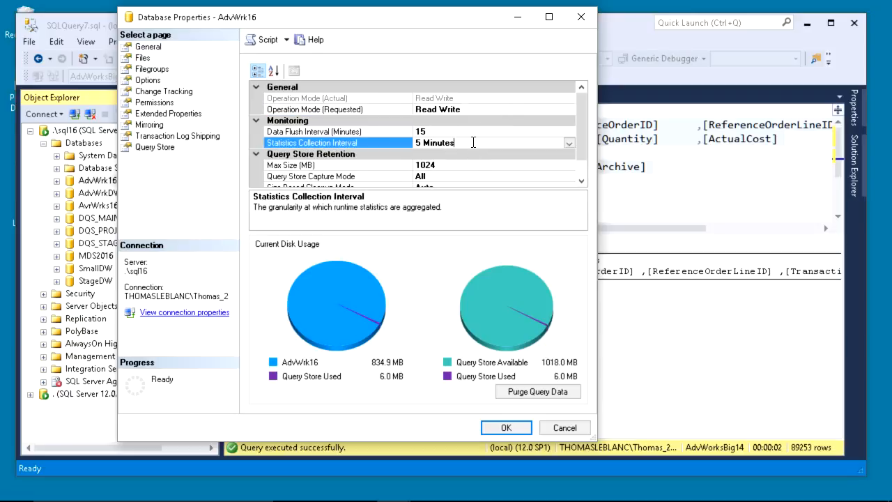
Review the 1024 MB maximum size and the 31-day stale query threshold
left_click(581, 181)
left_click(581, 181)
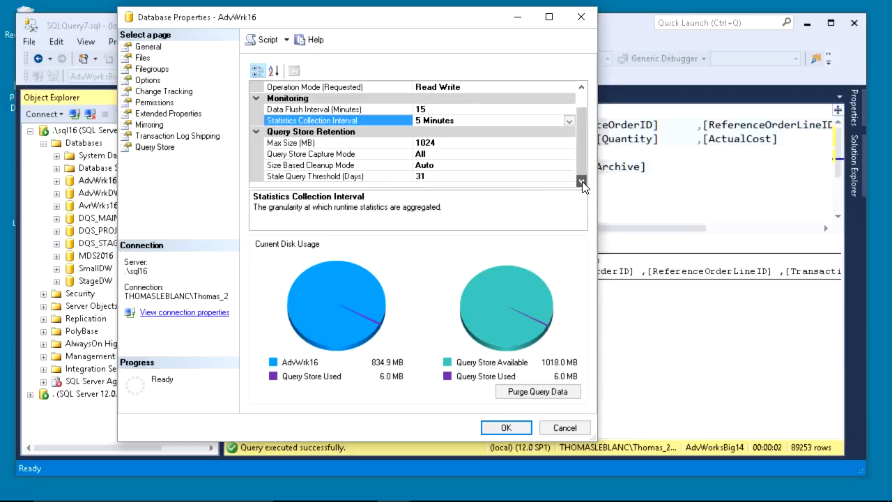
left_click(468, 142)
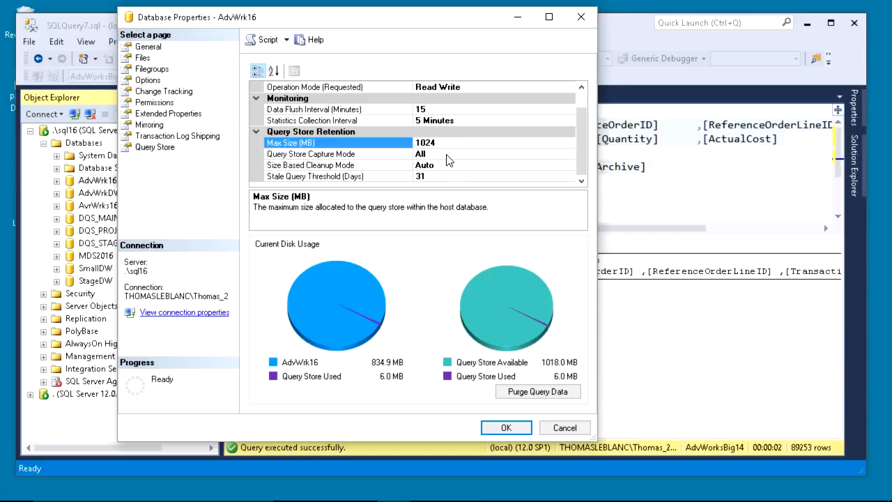
left_click(444, 175)
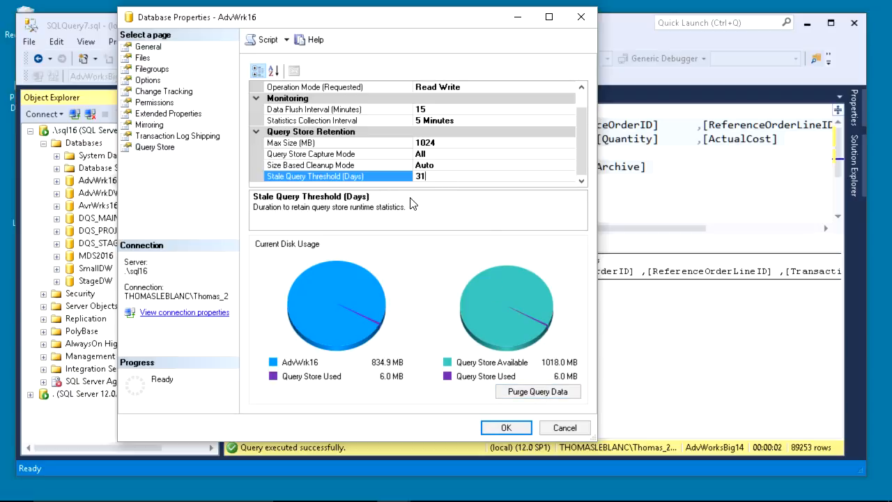
Close Database Properties and expand AdvWrk16's Query Store folder to list its reports
left_click(557, 428)
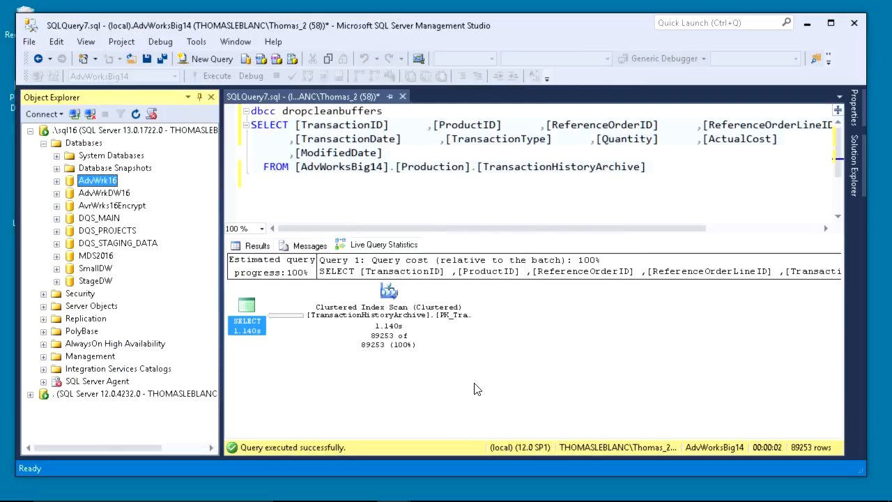
left_click(56, 180)
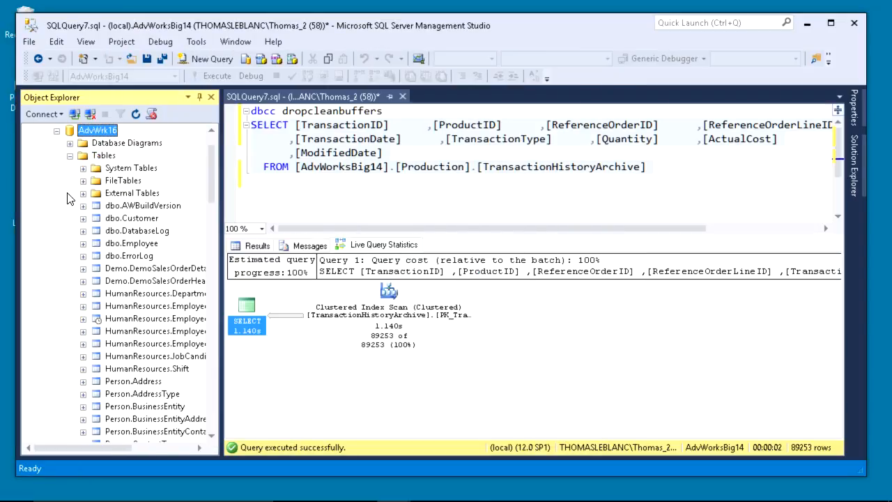
left_click(70, 156)
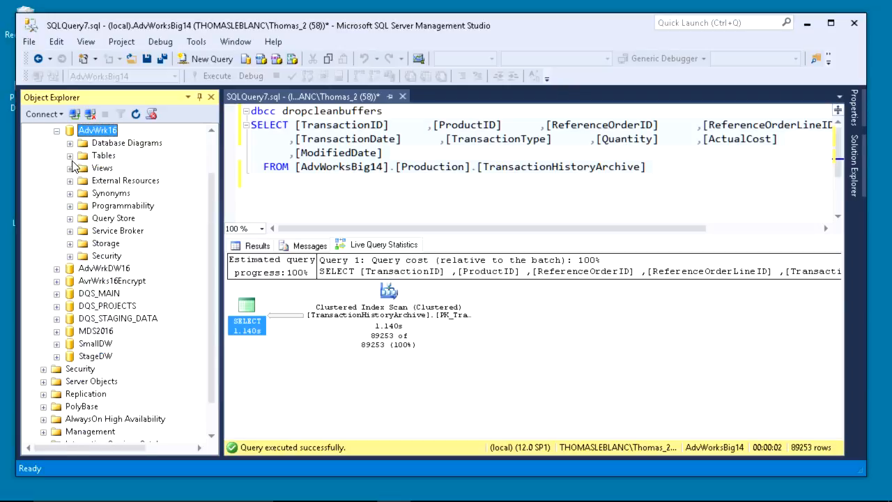
left_click(104, 218)
double_click(104, 218)
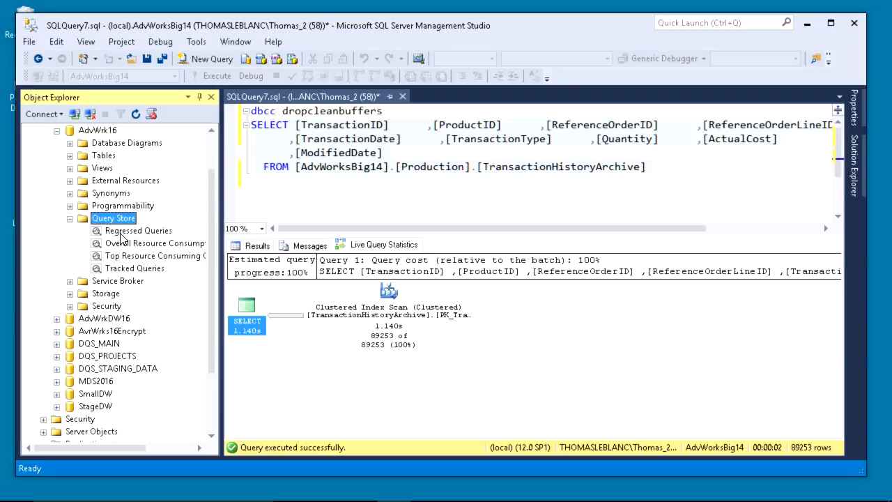
Open the Regressed Queries report: Duration, Total, last hour versus last week
left_click(123, 232)
double_click(121, 231)
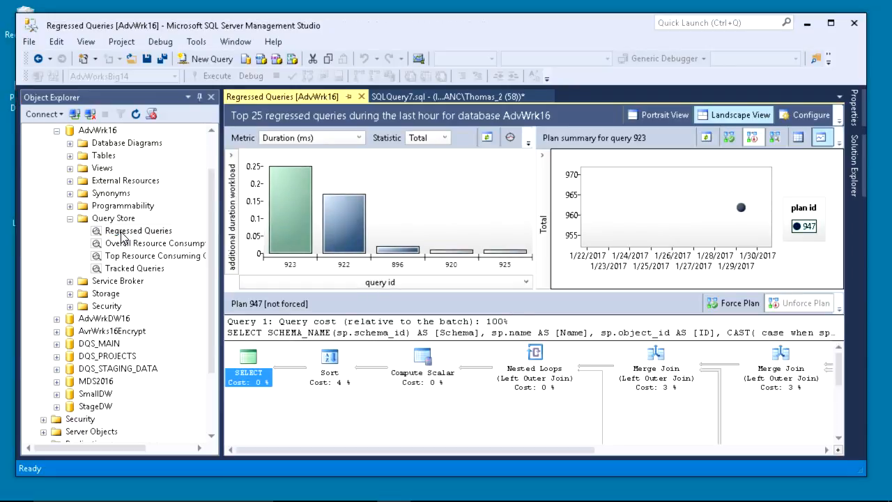
mouse_move(282, 212)
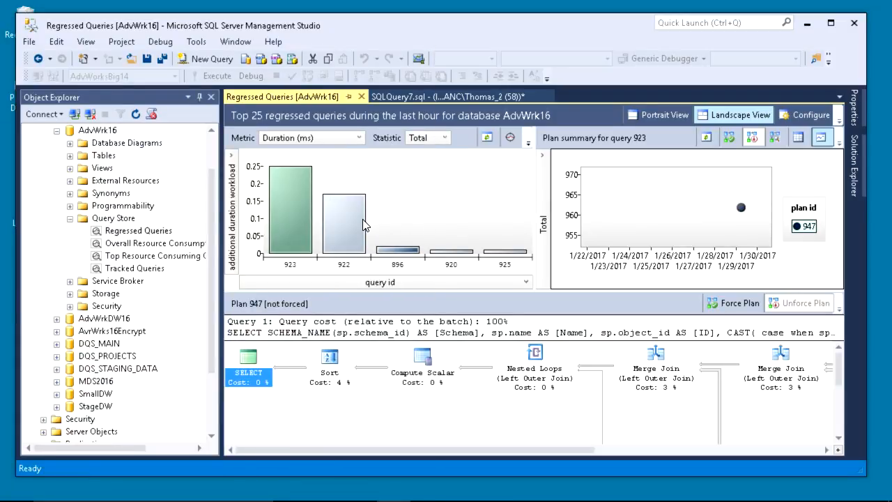
mouse_move(362, 225)
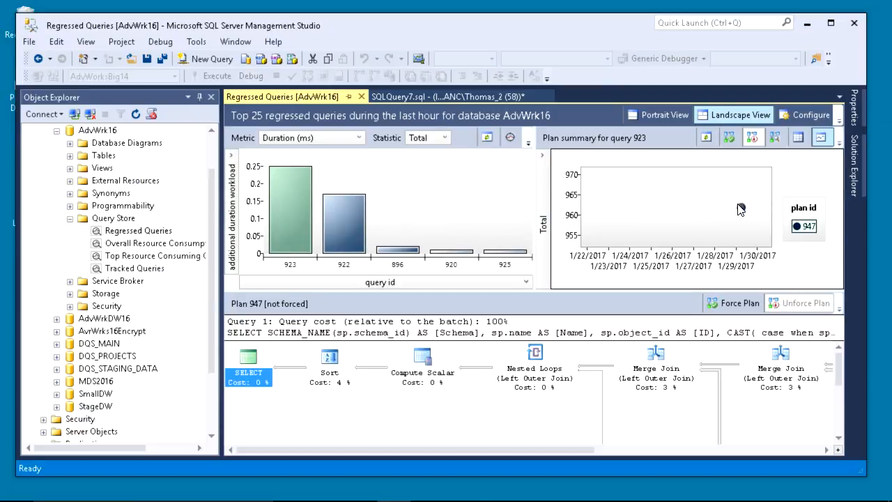
mouse_move(740, 209)
left_click(805, 113)
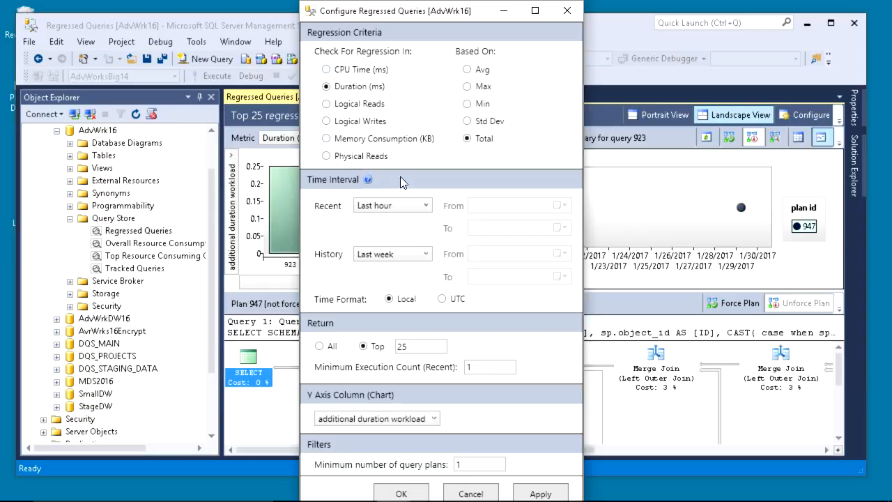
left_click(403, 212)
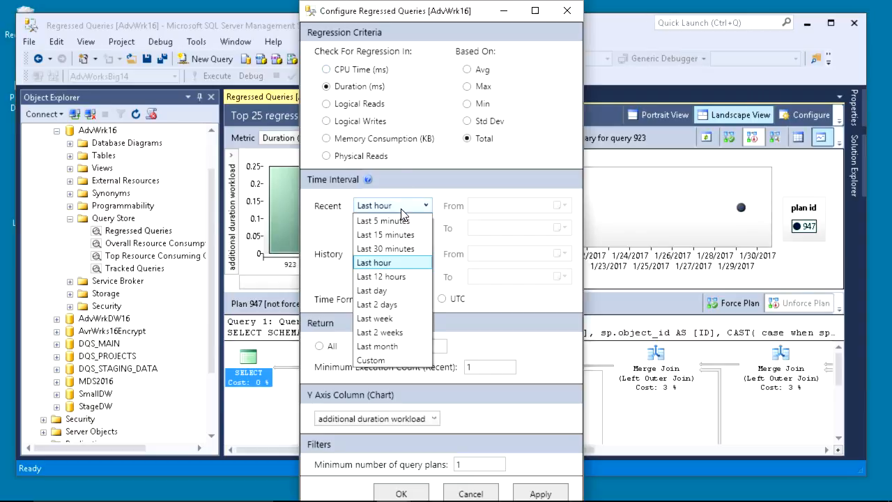
left_click(382, 346)
left_click(401, 493)
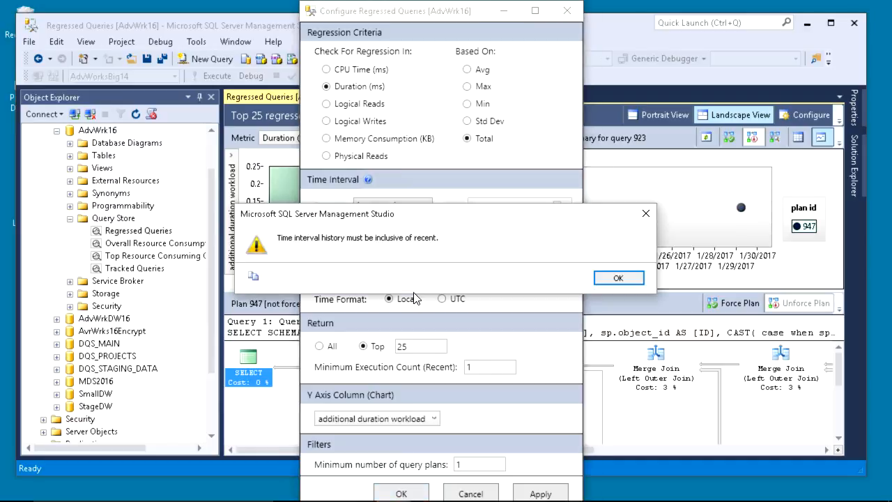
left_click(617, 279)
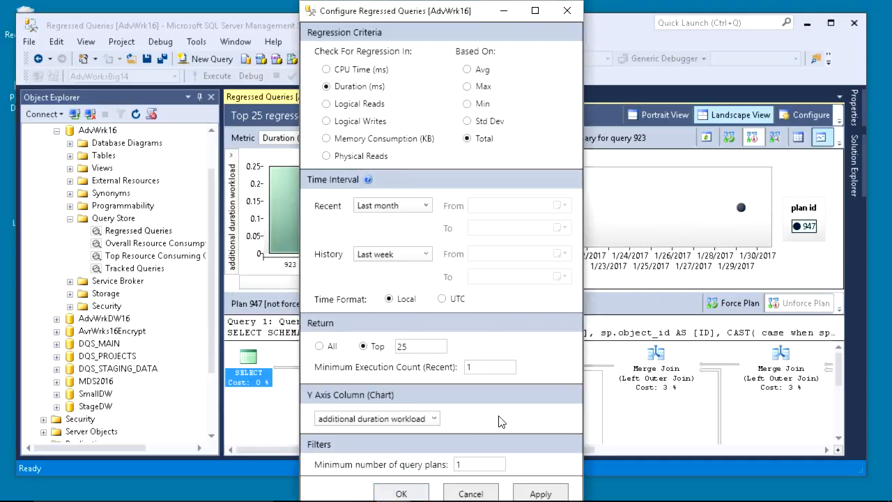
left_click(468, 494)
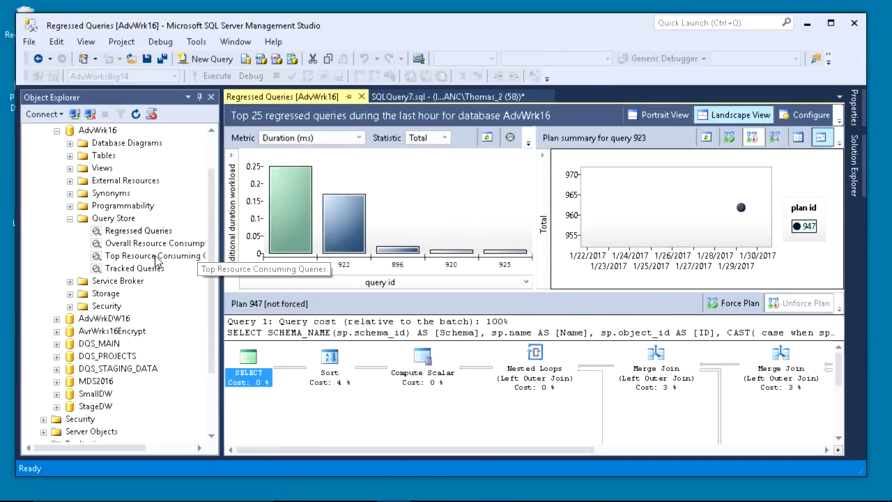
Open the Overall Resource Consumption and Top Resource Consuming Queries reports
double_click(134, 244)
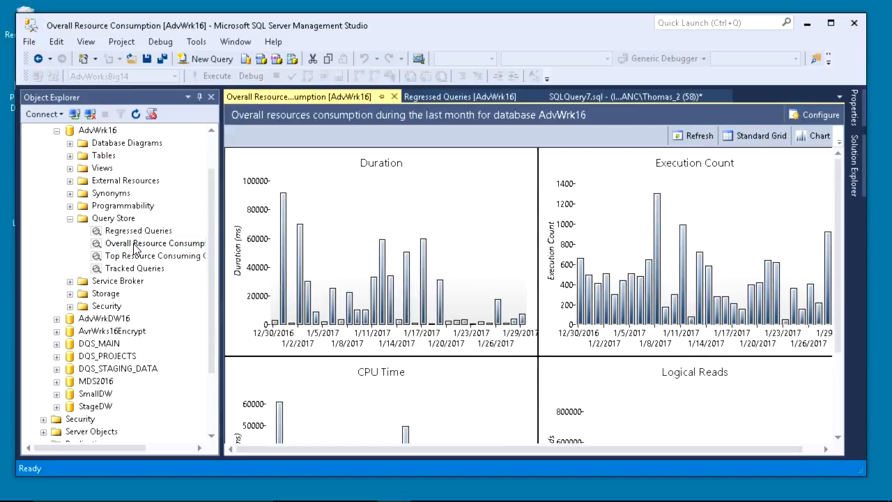
scroll(401, 288, "down", 3)
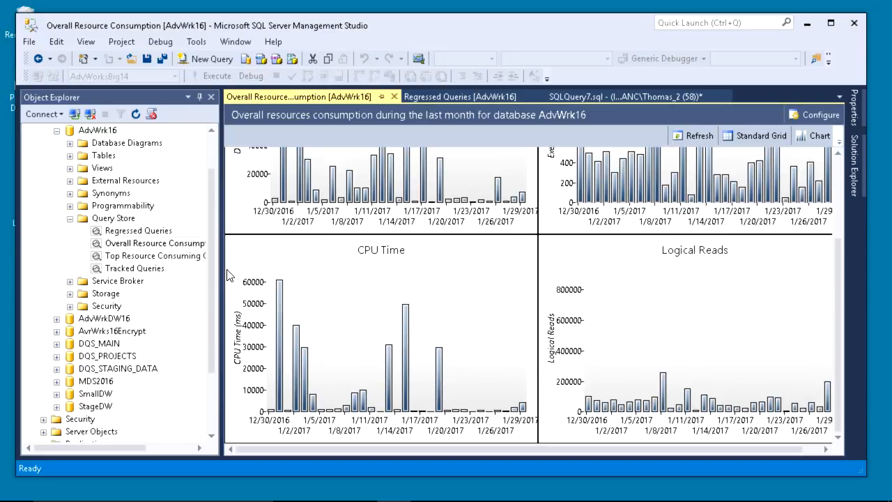
double_click(157, 257)
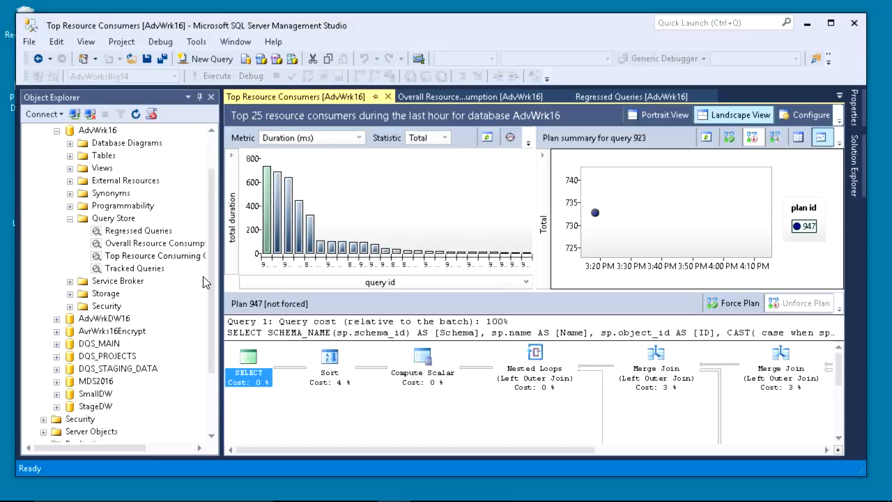
Open Tracked Queries and track query 89
double_click(140, 268)
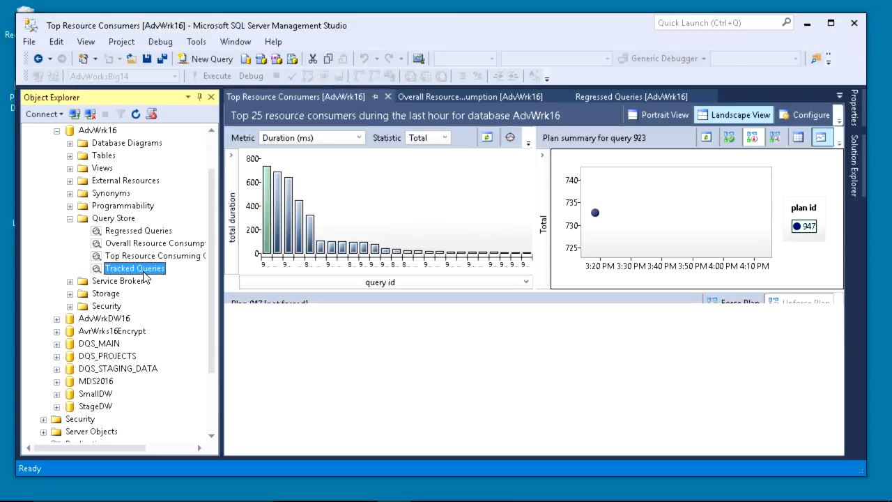
left_click(311, 118)
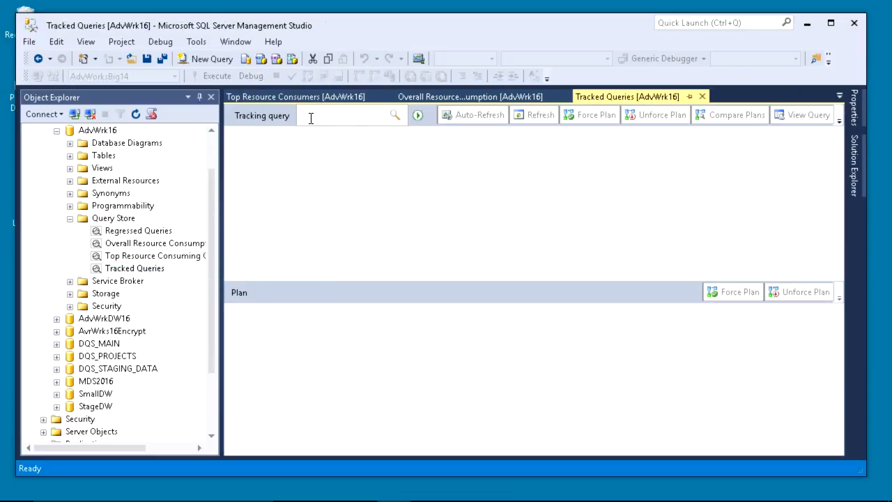
type("89")
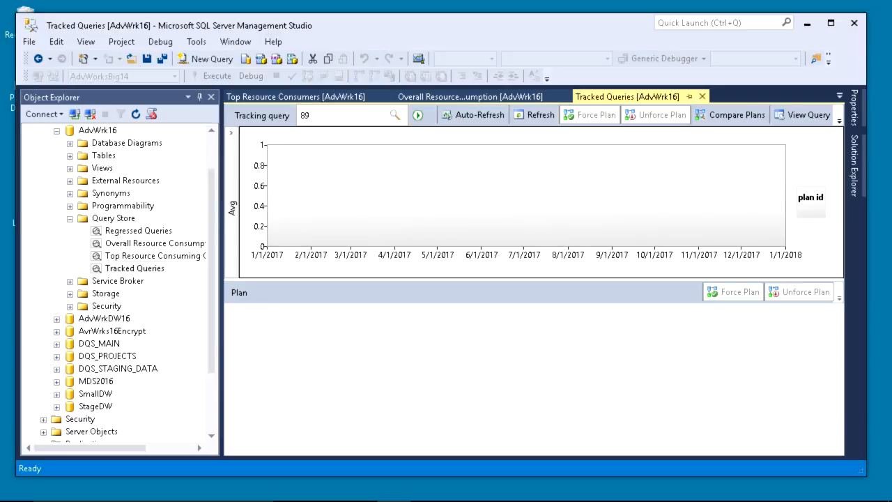